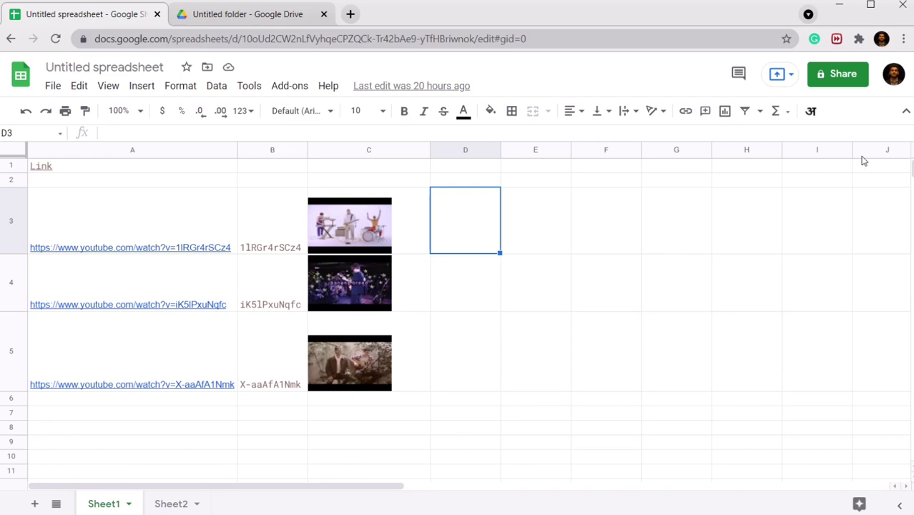
Step: Create a blank spreadsheet in the Untitled Drive folder and select cell A5
click(271, 14)
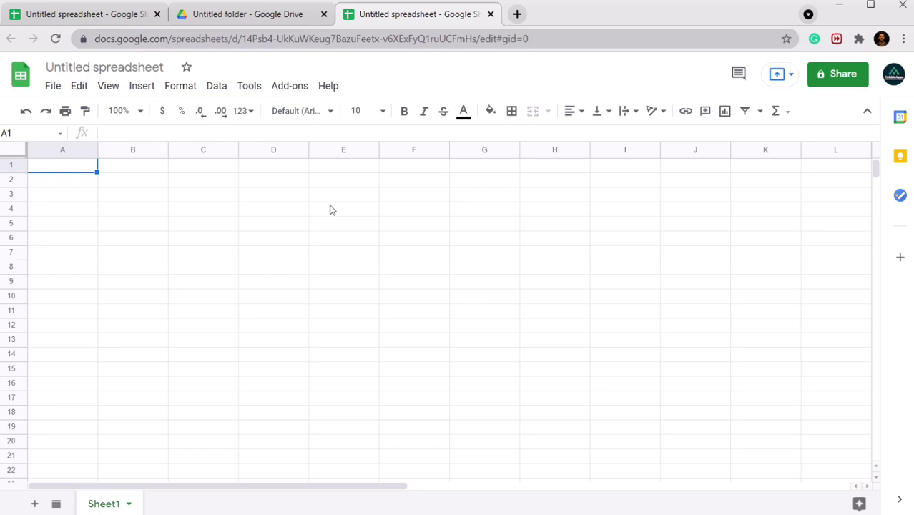
click(77, 228)
Step: Copy the first YouTube video's address and paste it into cell A5
click(517, 15)
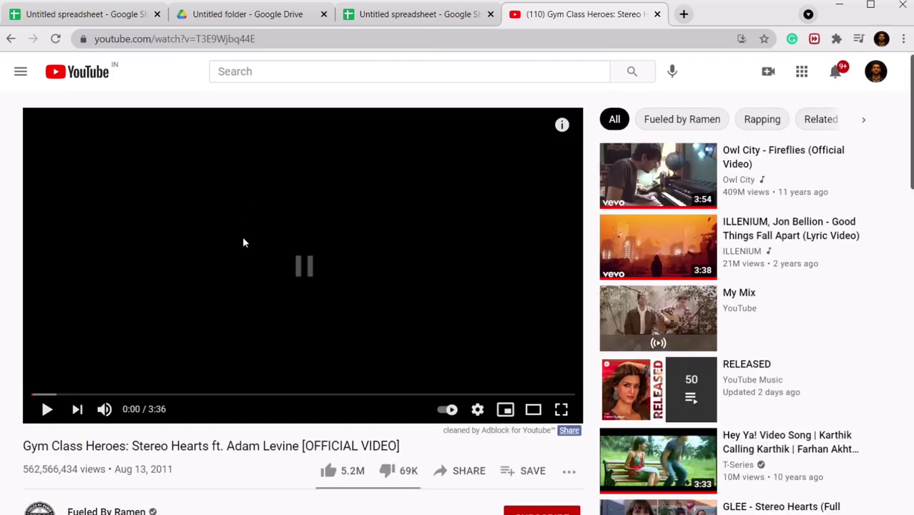
click(266, 43)
key(ctrl+c)
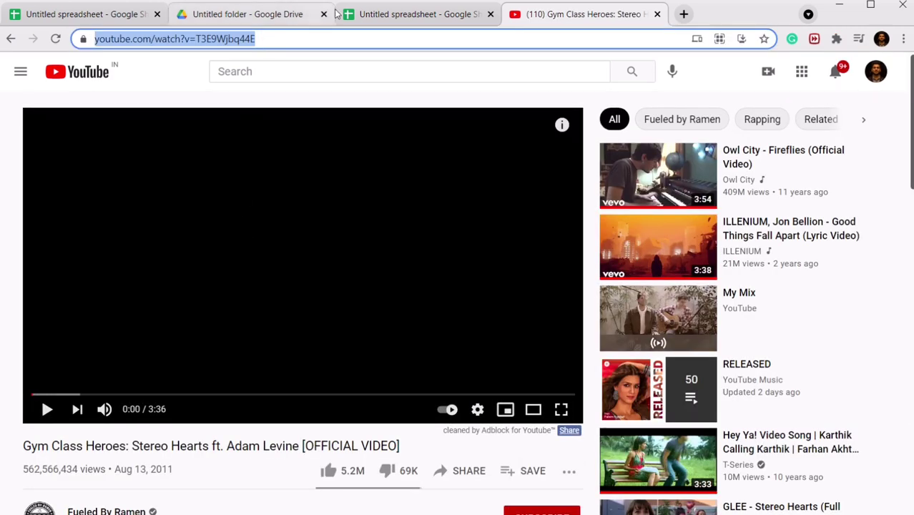
click(358, 14)
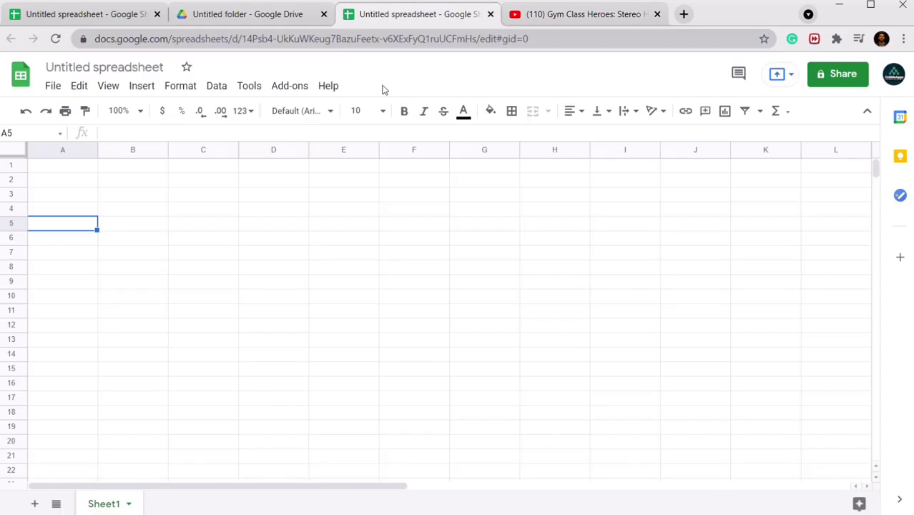
key(ctrl+v)
click(73, 242)
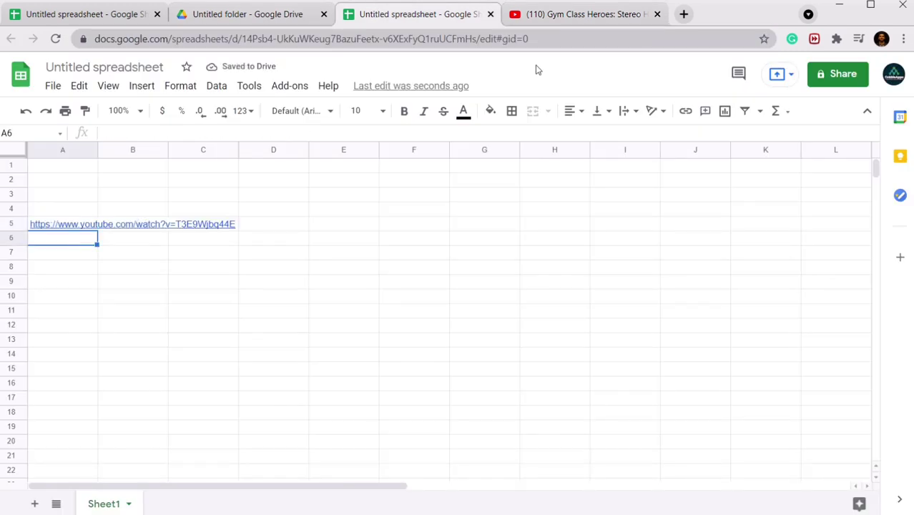
Step: Paste the ILLENIUM 'Good Things Fall Apart' video link into cell A6
click(565, 17)
click(795, 279)
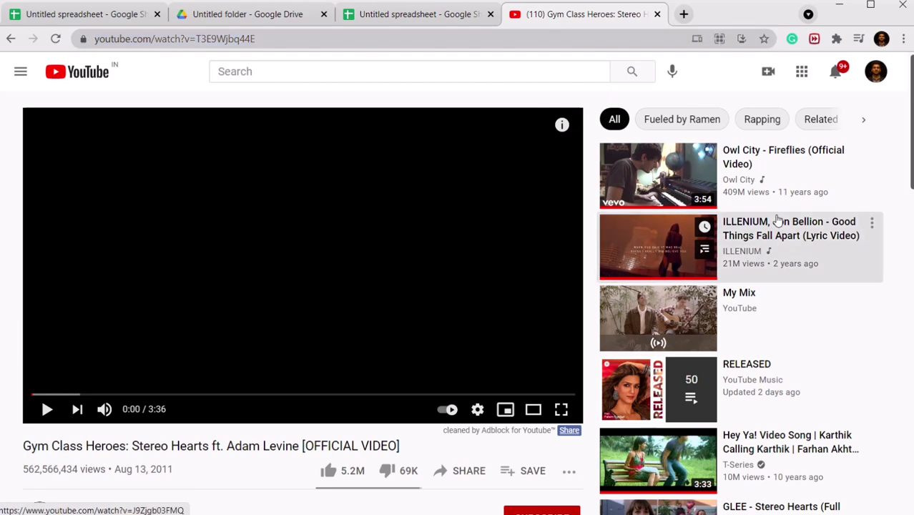
click(299, 286)
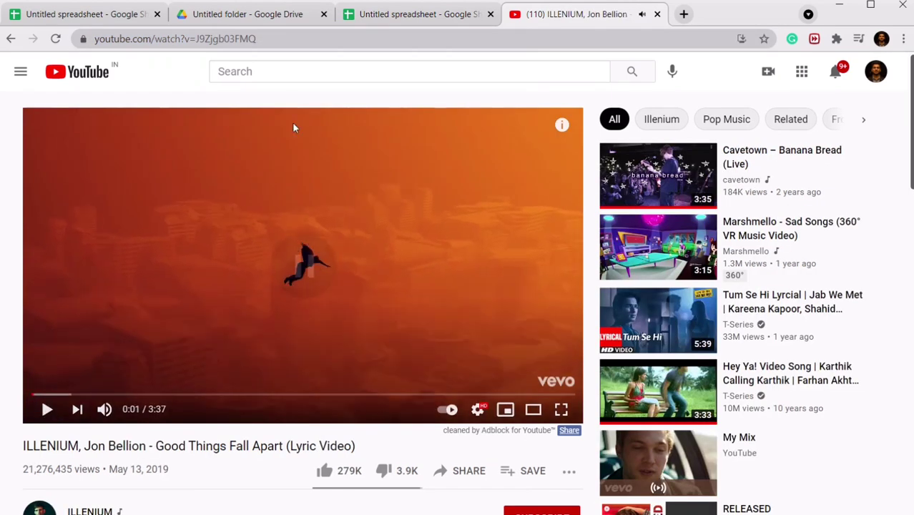
click(281, 39)
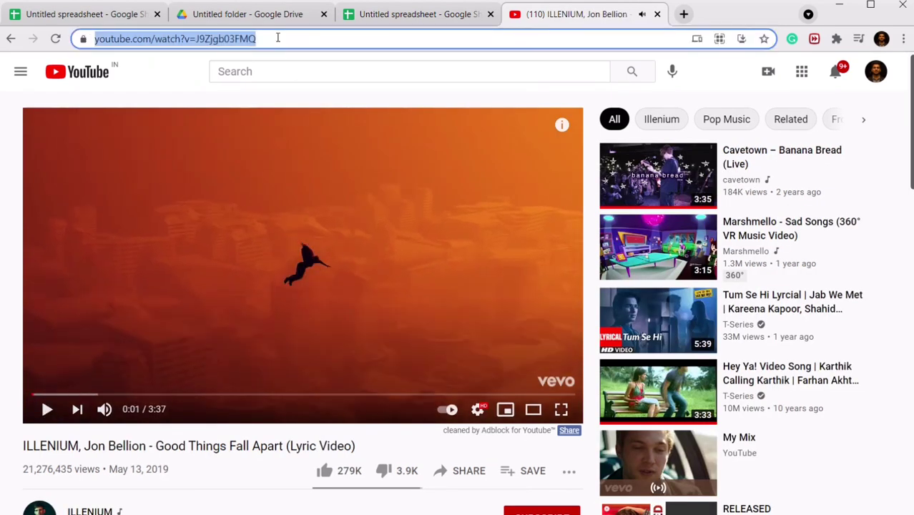
key(ctrl+c)
click(415, 14)
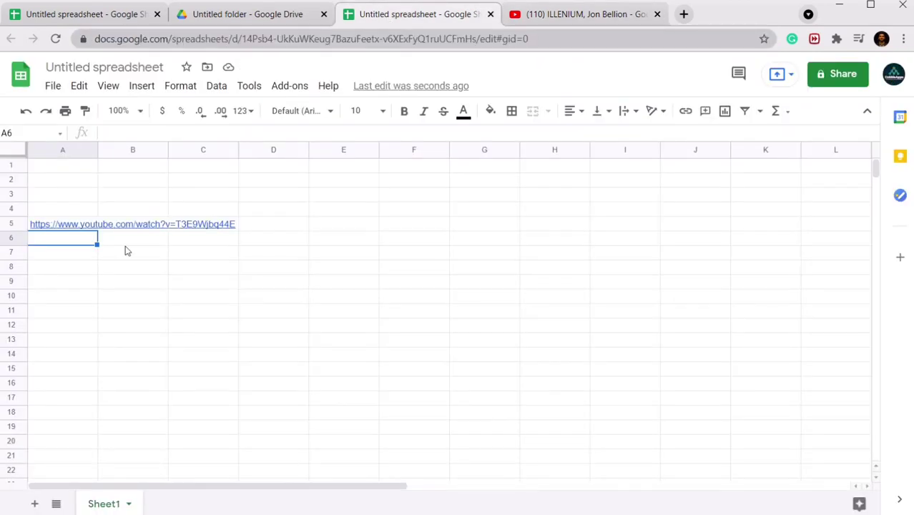
key(ctrl+v)
key(Return)
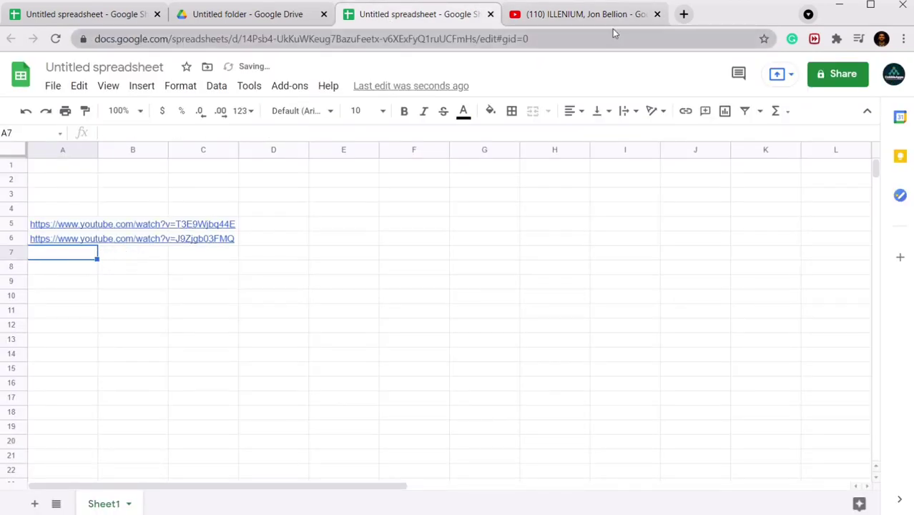
Step: Paste a third recommended music video's link into cell A7
click(600, 14)
click(617, 342)
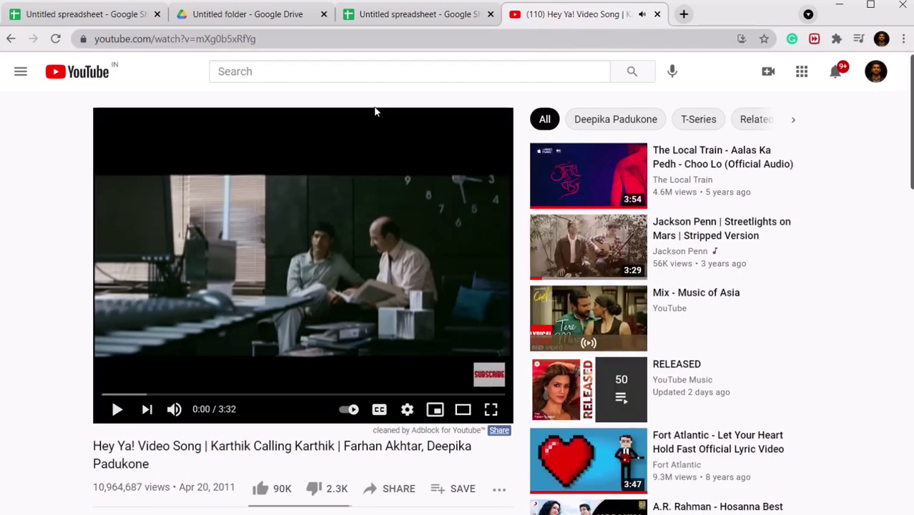
click(362, 40)
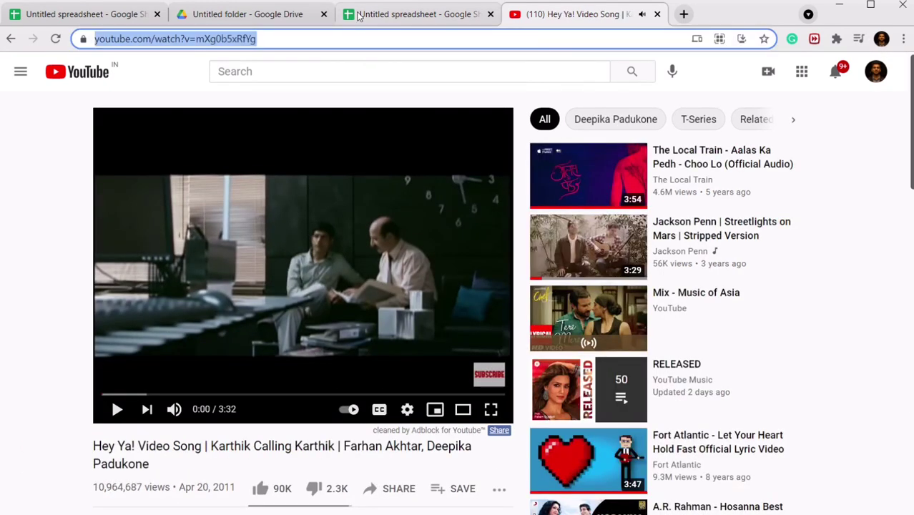
click(372, 18)
key(ctrl+v)
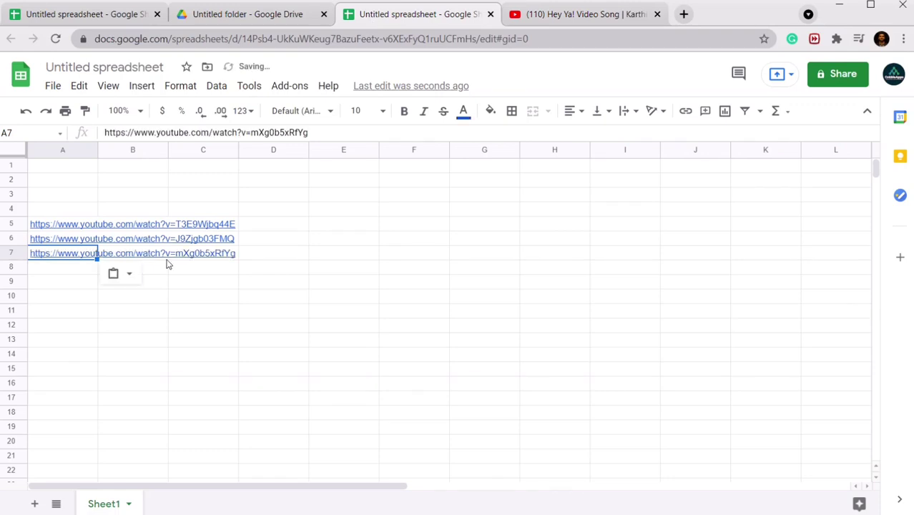
click(157, 213)
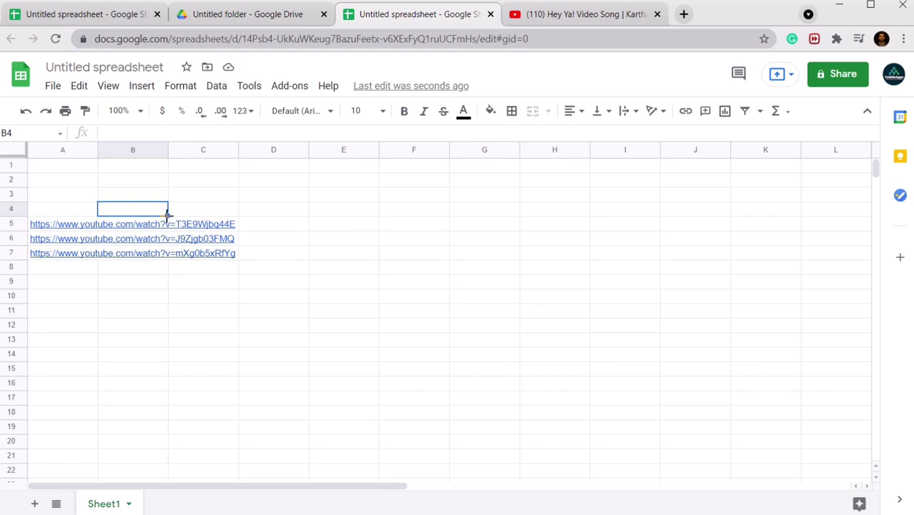
Step: Widen column A, then copy the REGEXEXTRACT formula from Sheet2 cell C5 of the example spreadsheet
drag(98, 149, 239, 150)
click(94, 18)
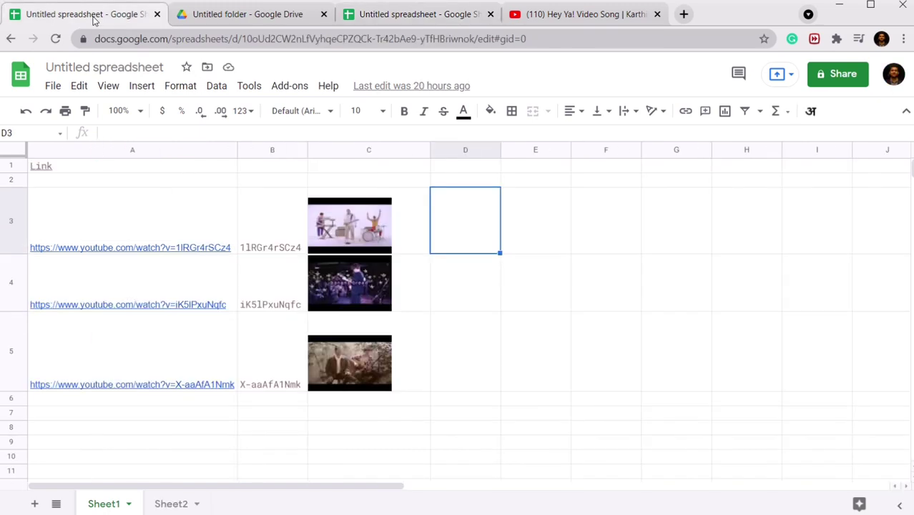
click(171, 503)
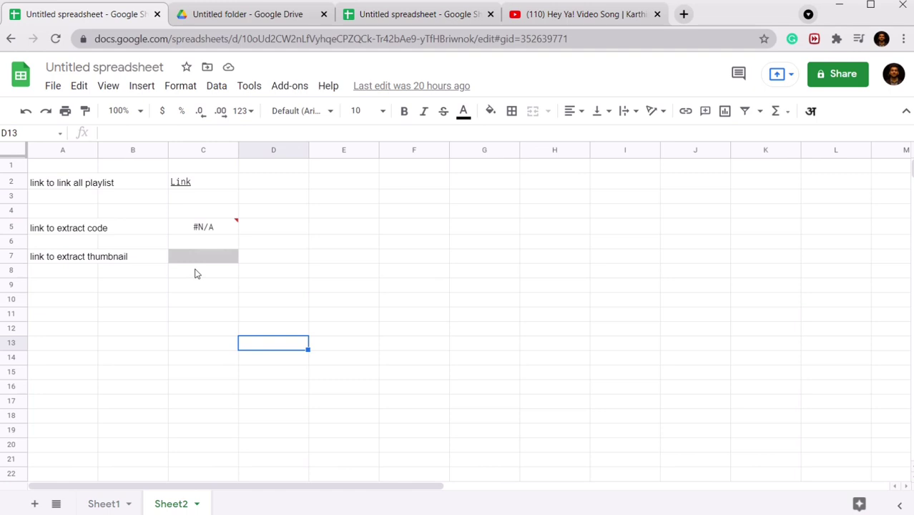
click(203, 226)
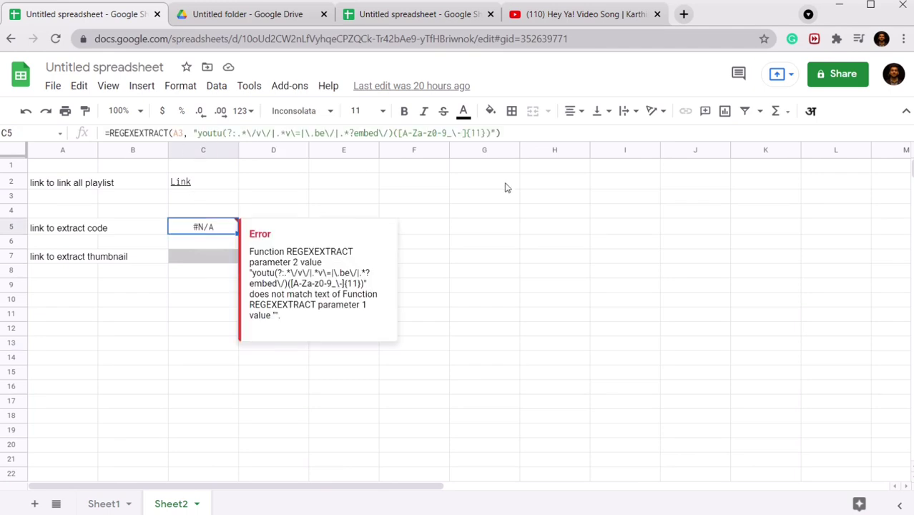
drag(505, 133, 110, 133)
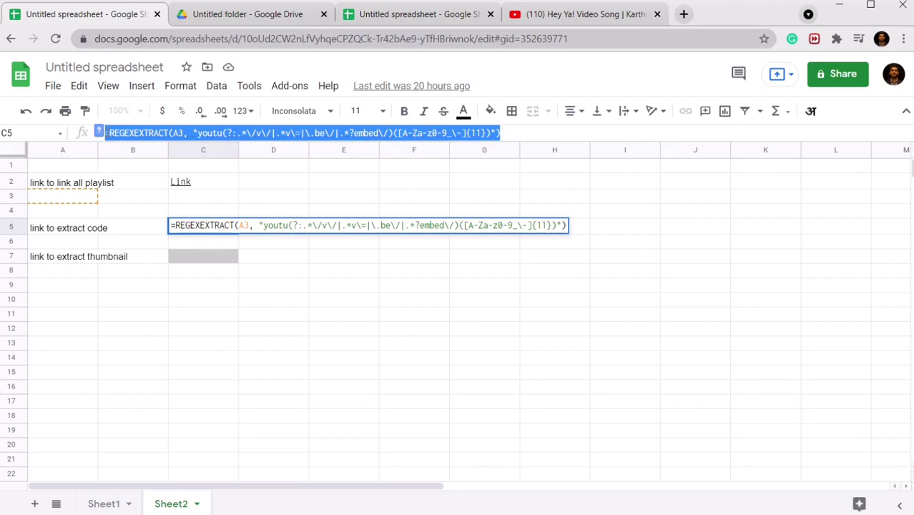
Step: Paste the REGEXEXTRACT formula into B5 referencing A5, then fill it down to B7
click(414, 15)
click(271, 224)
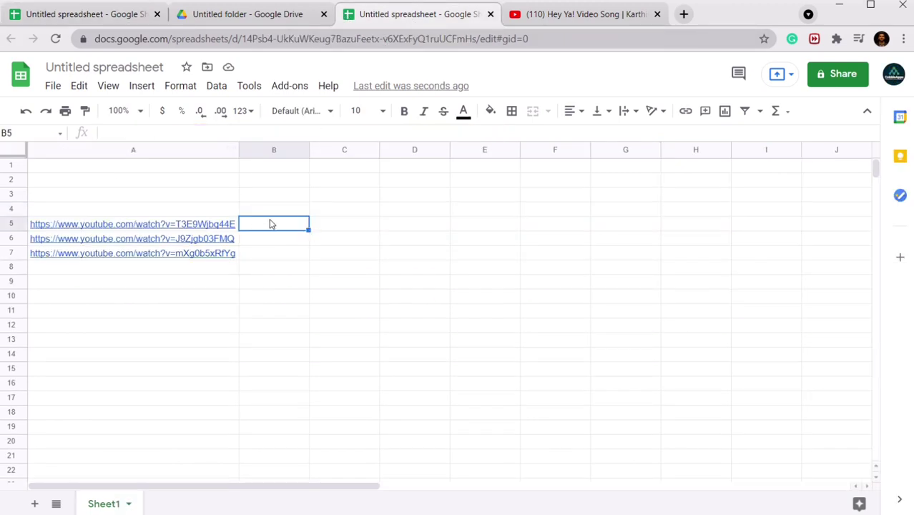
key(ctrl+v)
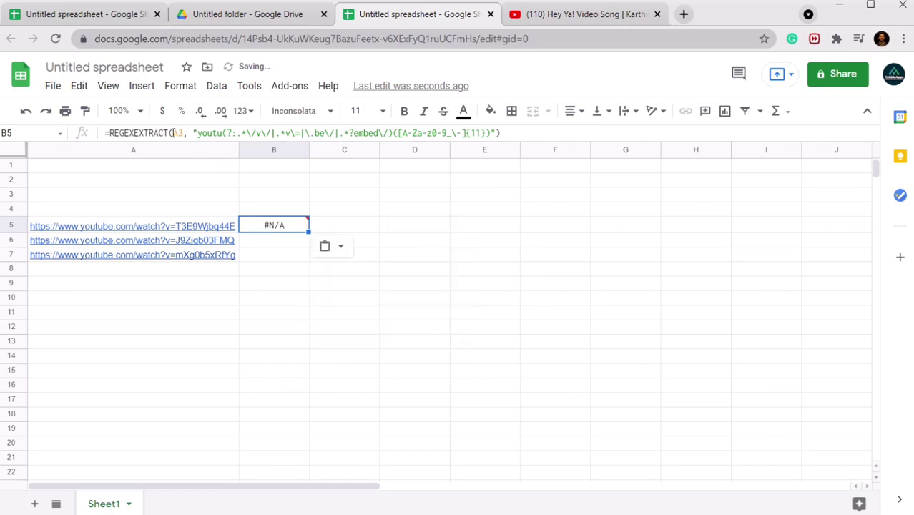
click(183, 133)
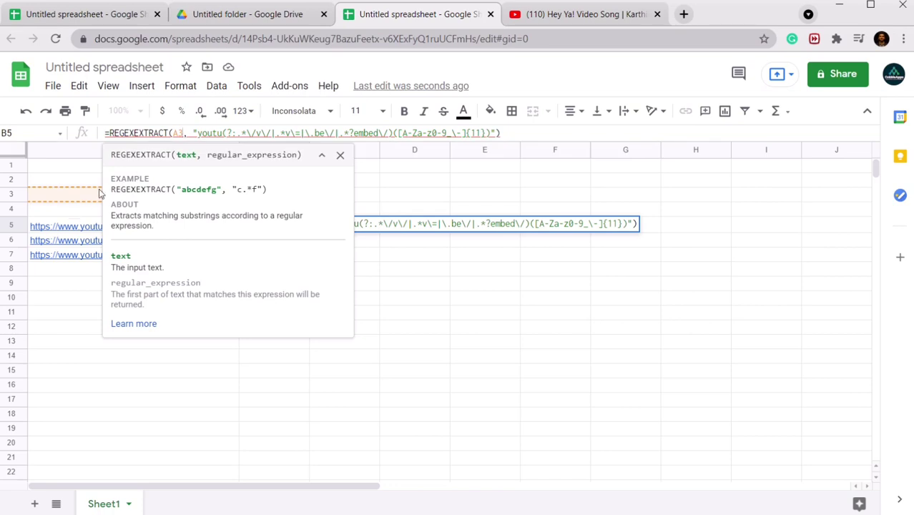
key(BackSpace)
text(5)
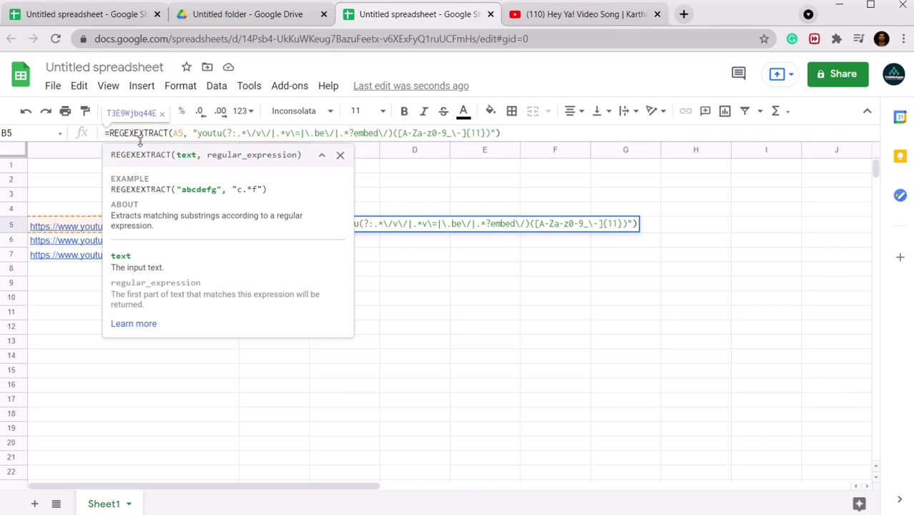
key(Return)
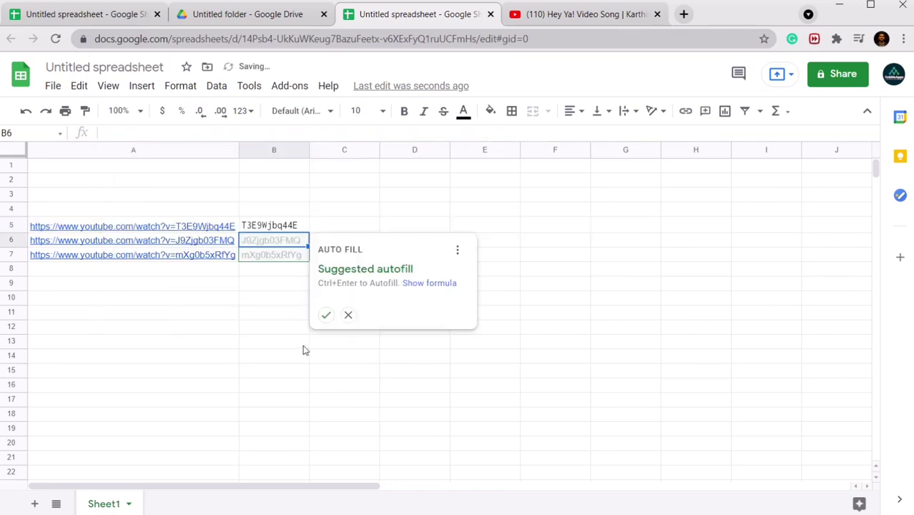
key(Escape)
click(296, 232)
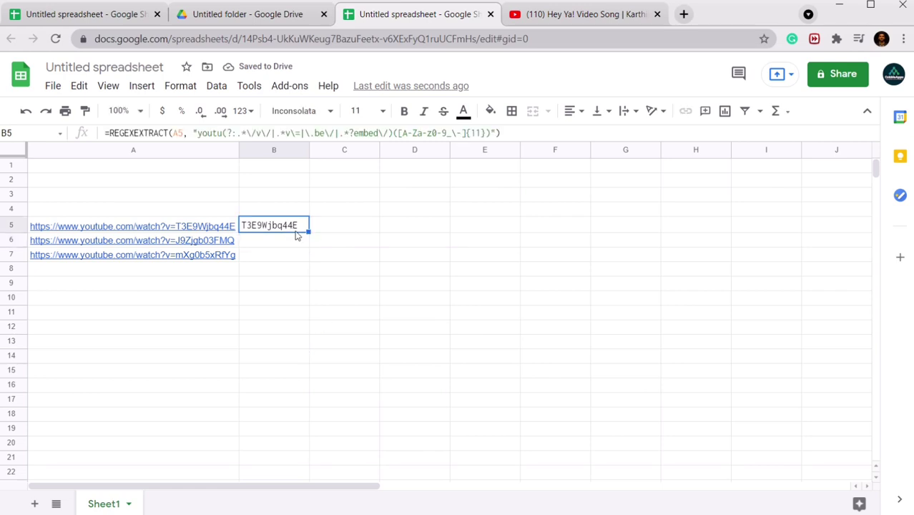
drag(306, 231, 302, 259)
click(342, 257)
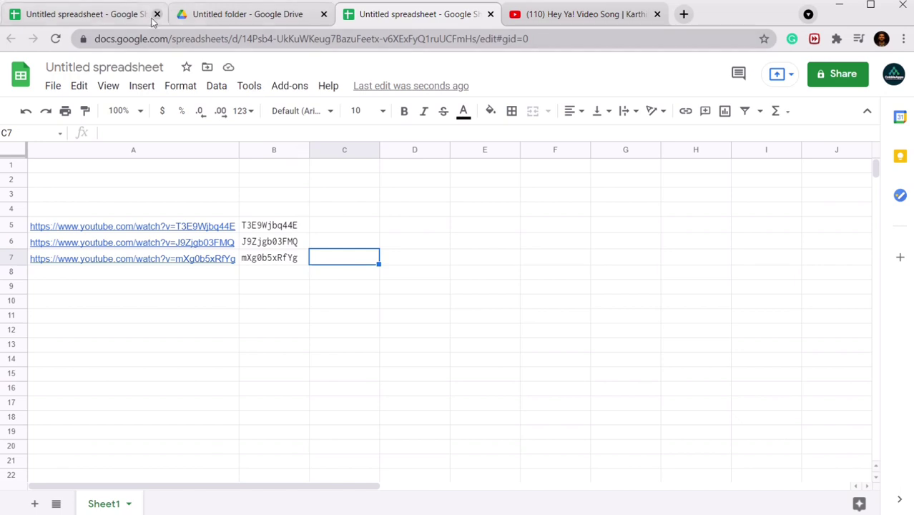
Step: Copy the IMAGE thumbnail formula from the example sheet and paste it into C5
click(122, 17)
click(232, 256)
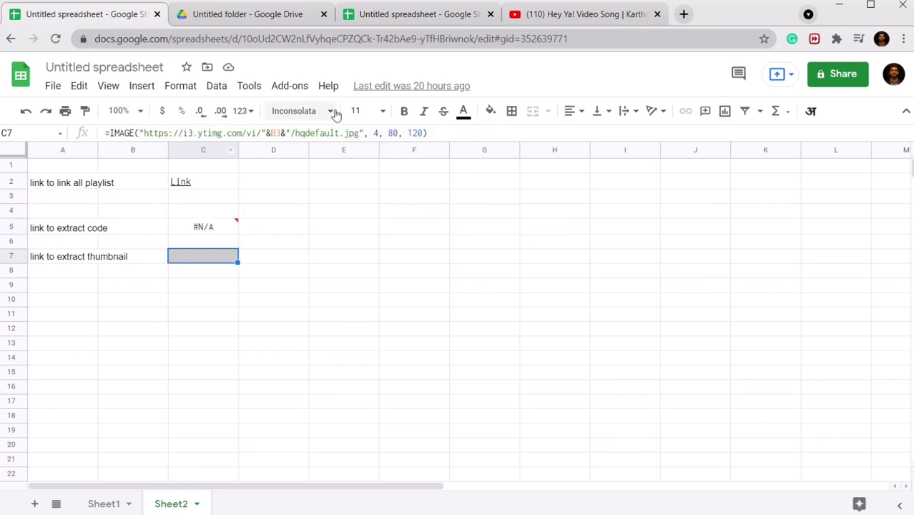
drag(427, 133, 104, 133)
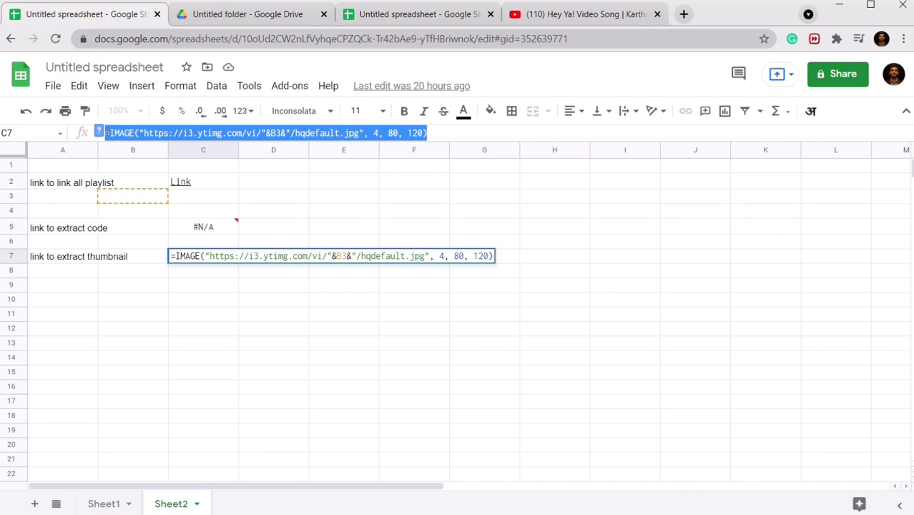
click(462, 14)
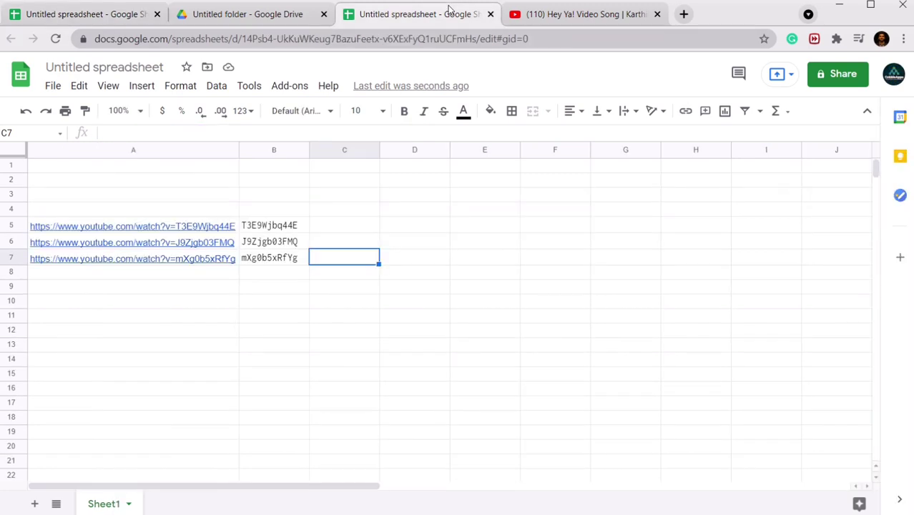
click(328, 230)
key(ctrl+v)
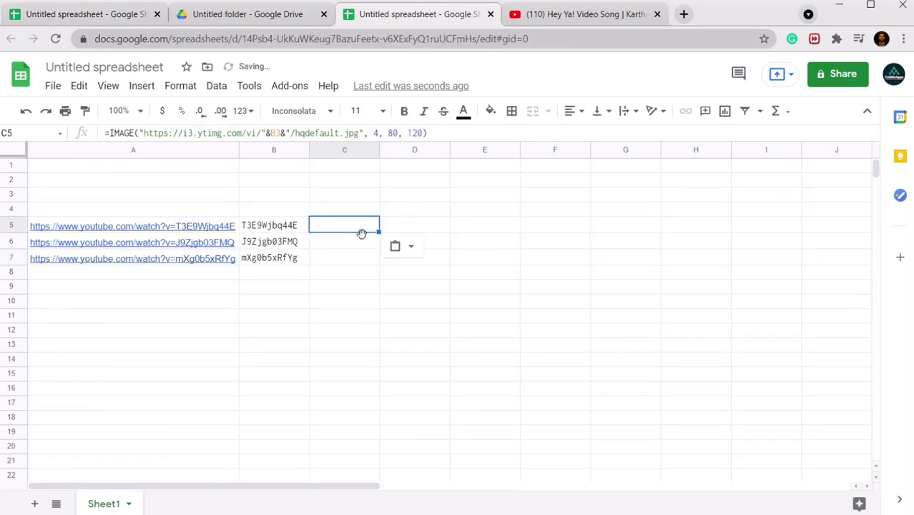
click(344, 245)
Step: Point C5's thumbnail formula at B5, fill it down to C7, and enlarge rows 5–7
click(341, 229)
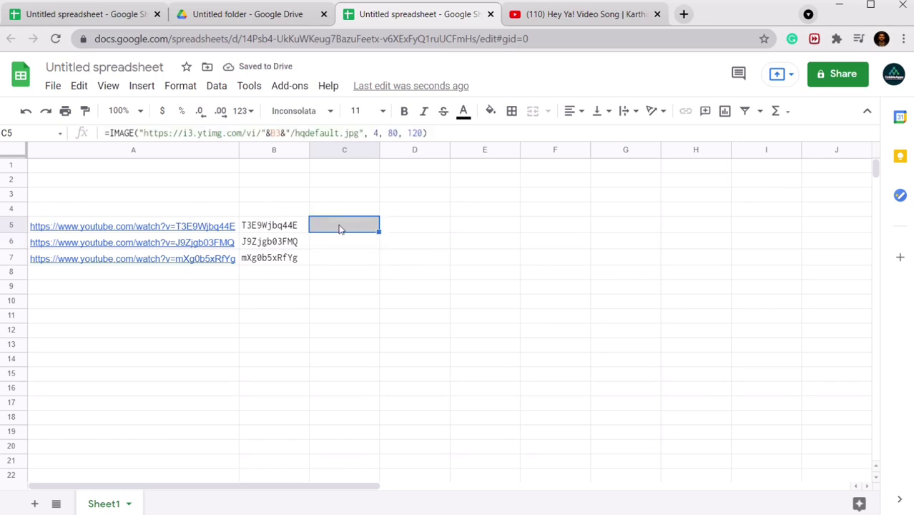
click(282, 136)
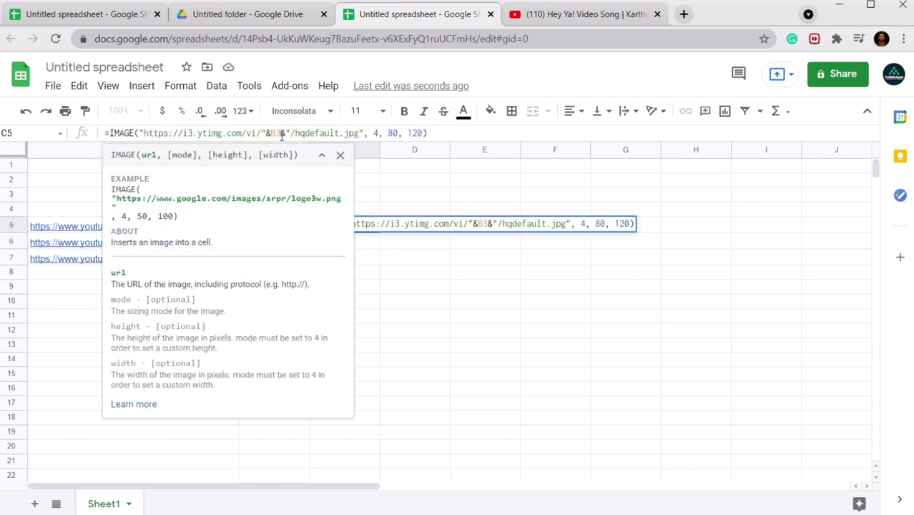
key(BackSpace)
text(5)
key(Return)
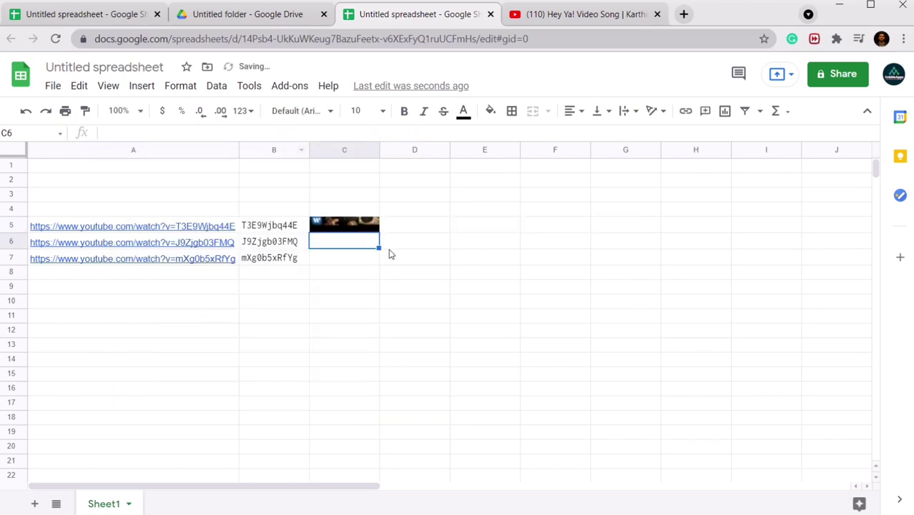
click(378, 228)
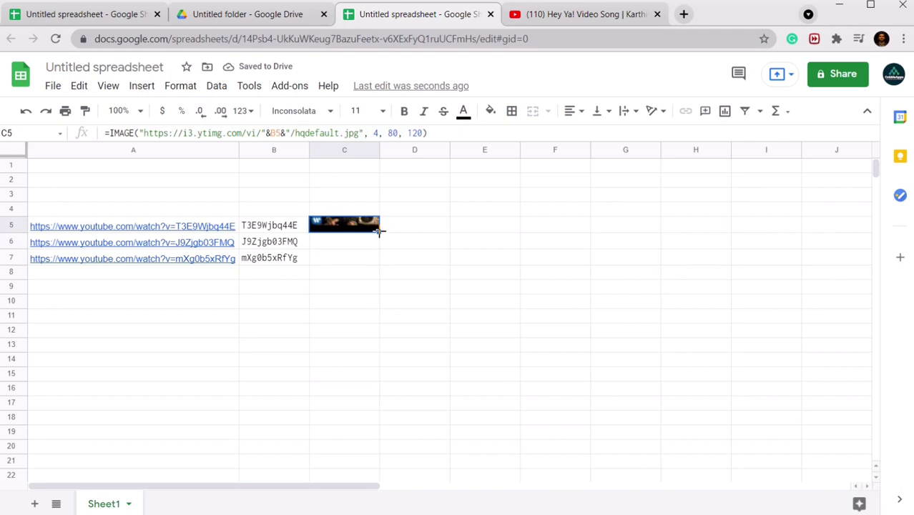
drag(379, 232, 378, 265)
click(278, 276)
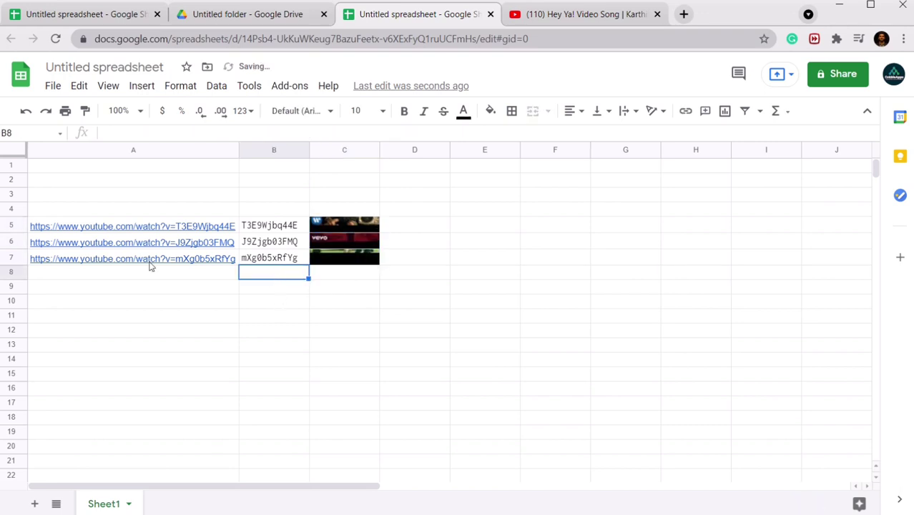
drag(9, 233, 11, 365)
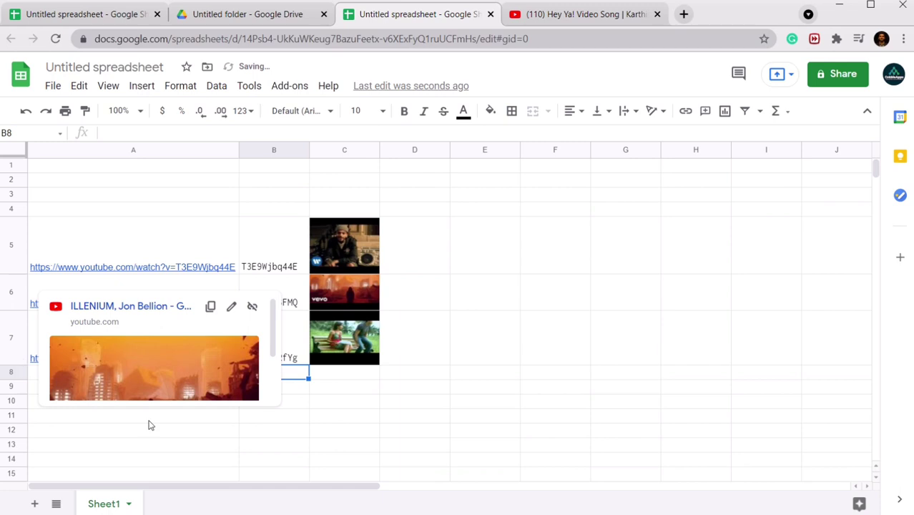
click(332, 391)
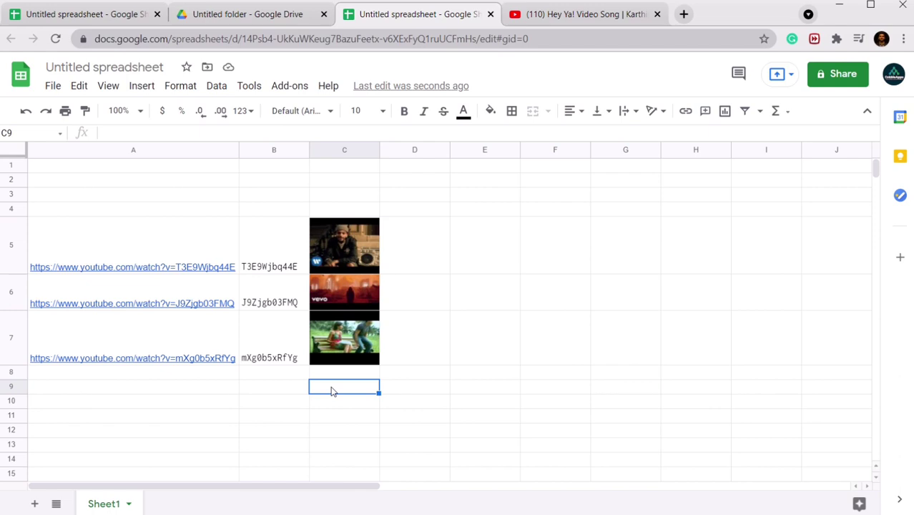
Step: Paste the HYPERLINK playlist formula from Sheet2 C2 into A1, labelled 'My youtube Playlist'
click(119, 12)
click(199, 185)
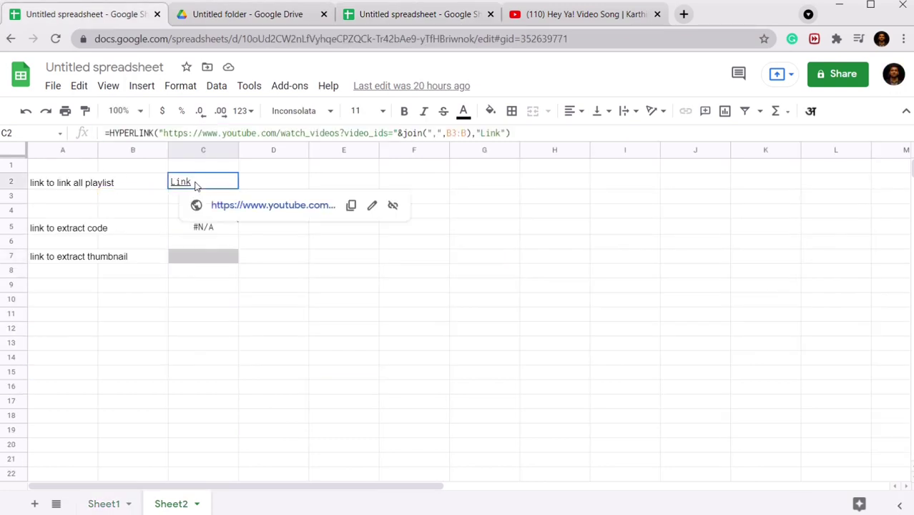
drag(533, 133, 106, 121)
key(ctrl+c)
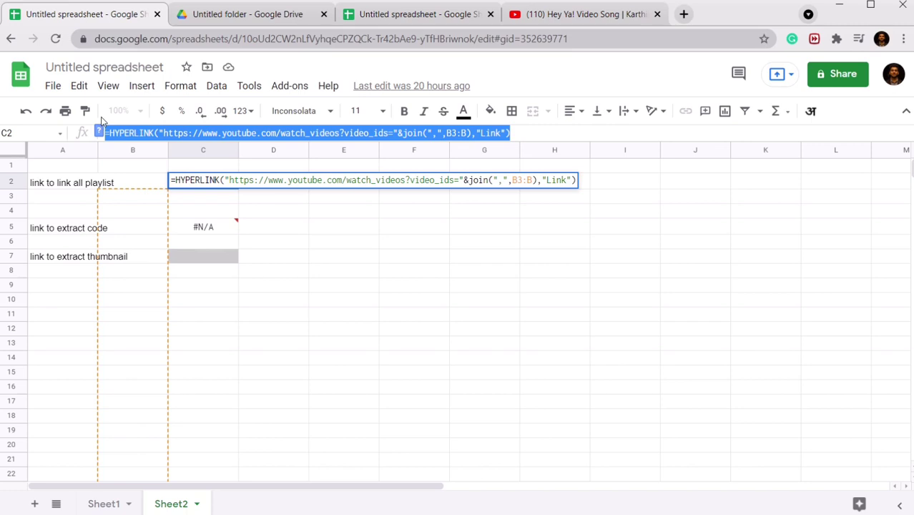
click(552, 17)
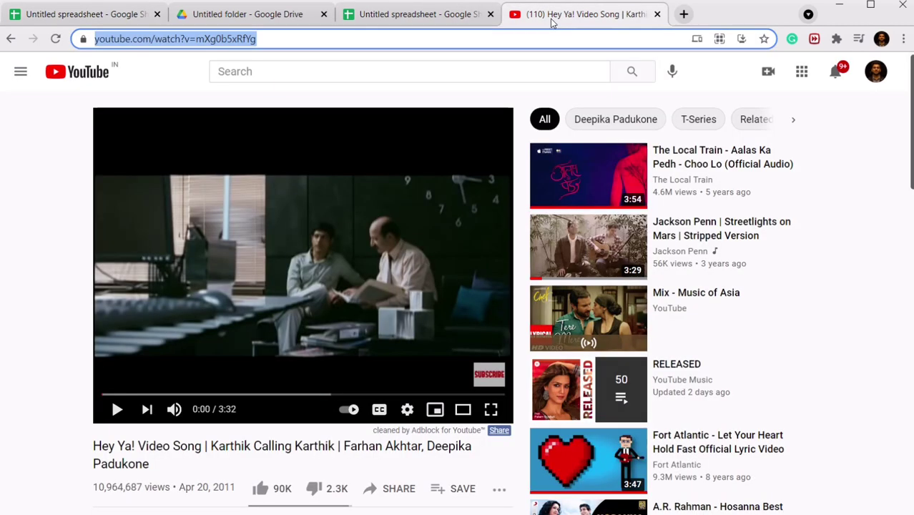
click(443, 14)
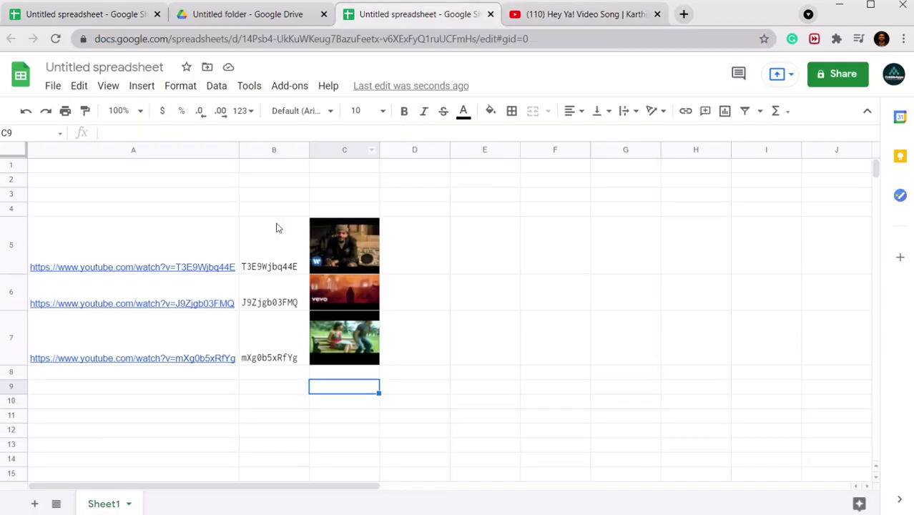
click(120, 169)
key(ctrl+v)
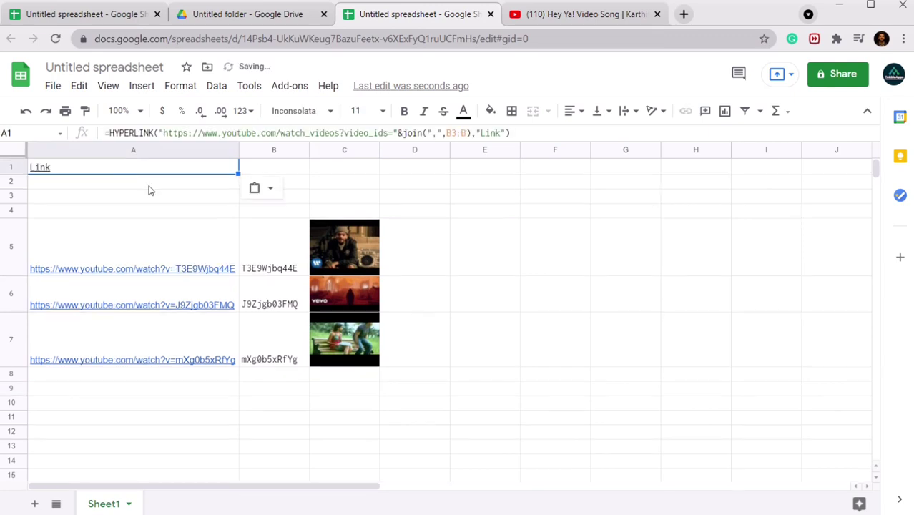
click(497, 132)
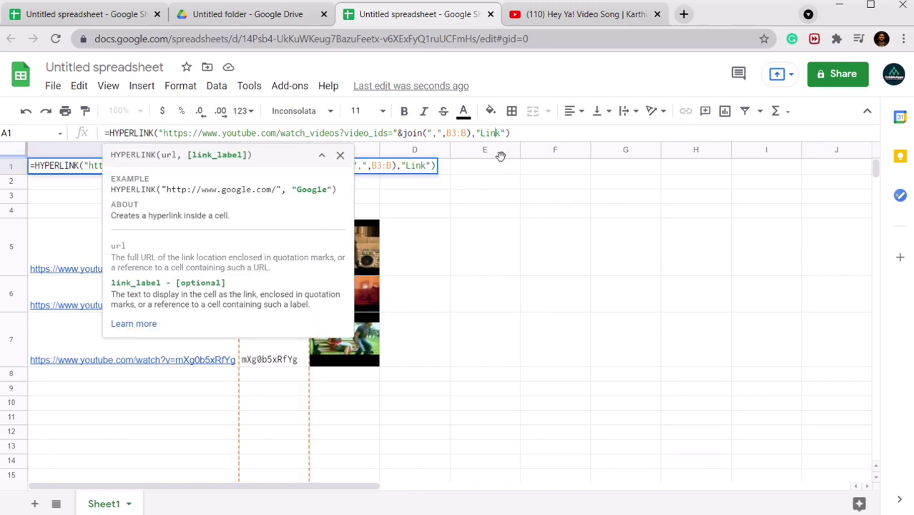
key(BackSpace)
key(BackSpace)
key(BackSpace)
key(BackSpace)
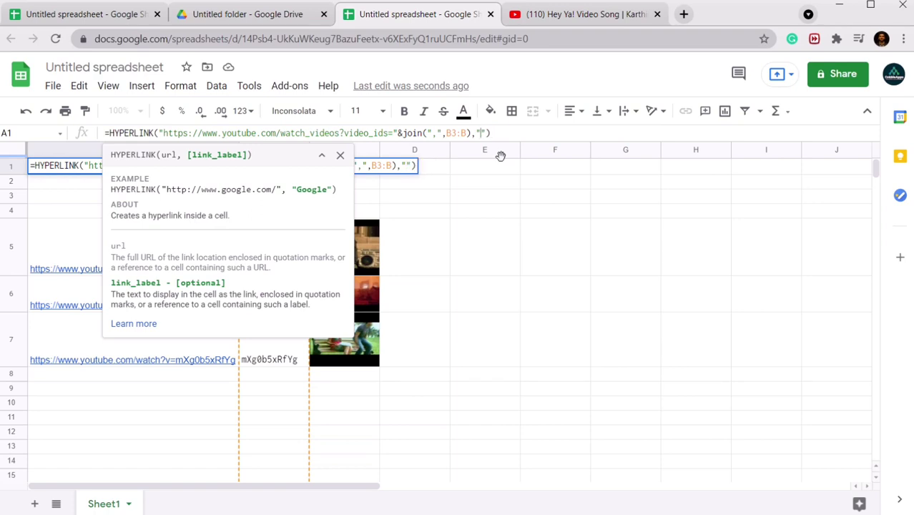
text(My youtube Playlist)
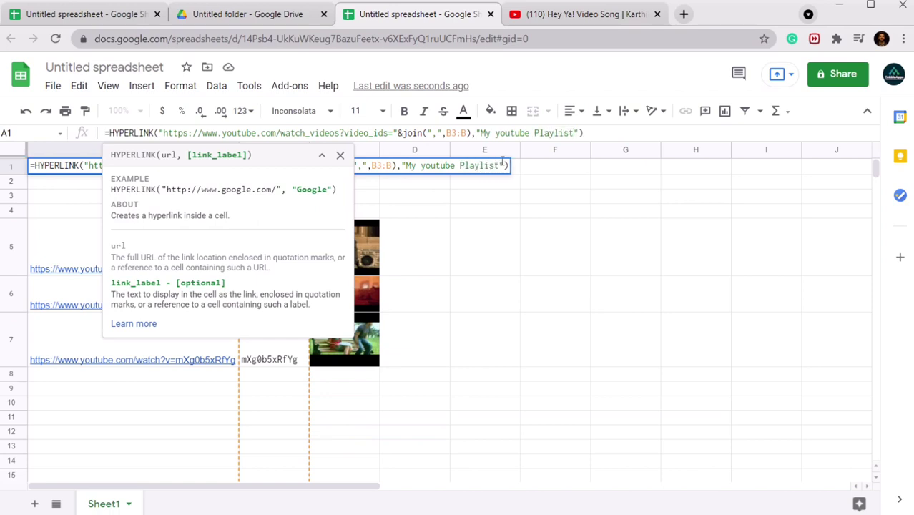
click(469, 213)
Step: Change the playlist formula's ID range to start at B5 (B5:B)
click(150, 169)
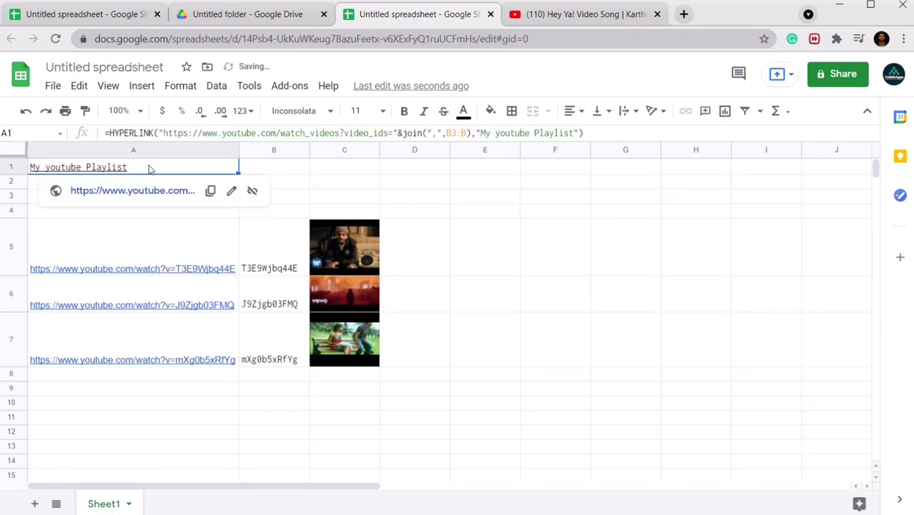
click(456, 134)
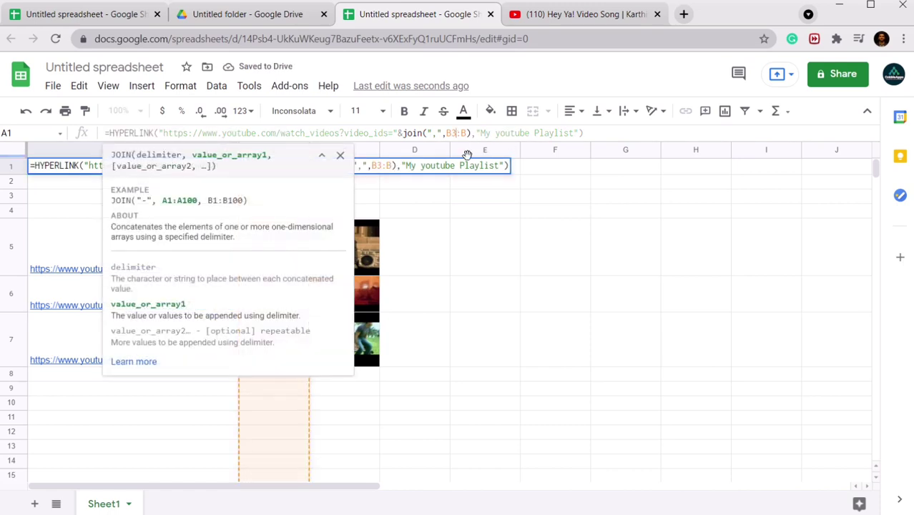
key(BackSpace)
text(5)
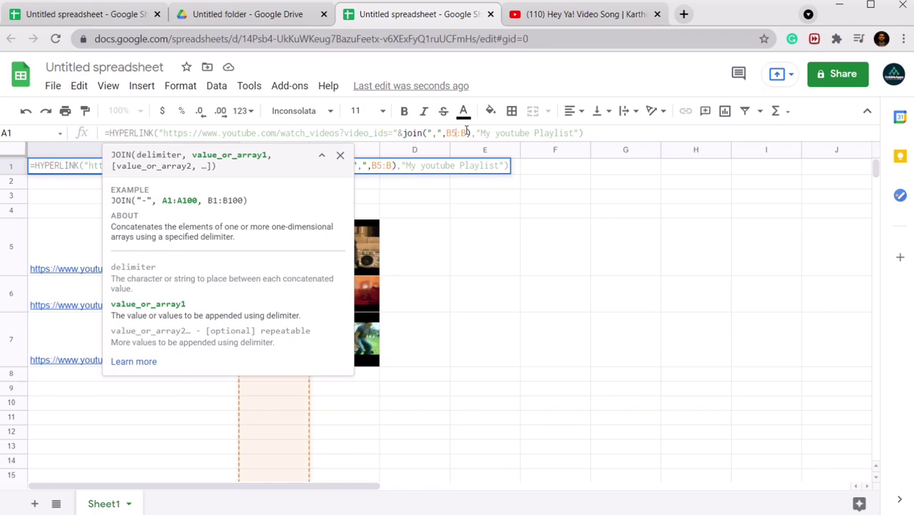
click(445, 332)
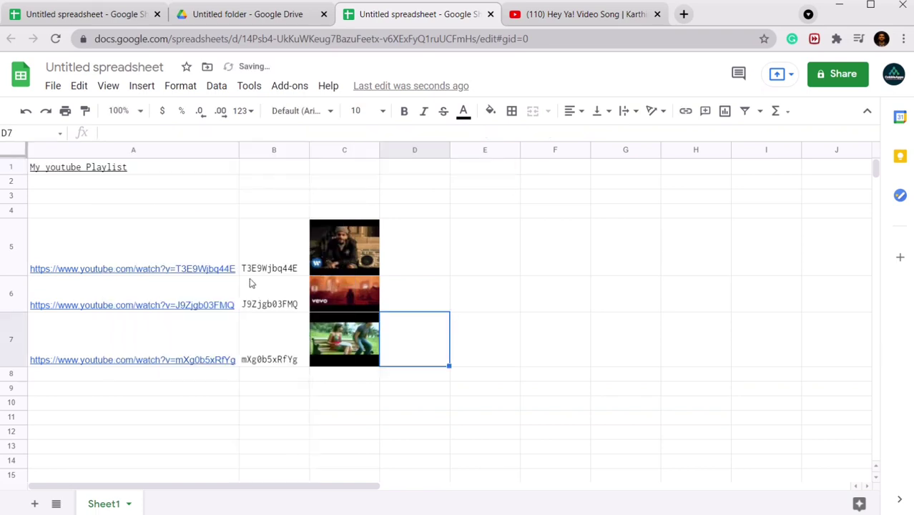
mouse_move(110, 170)
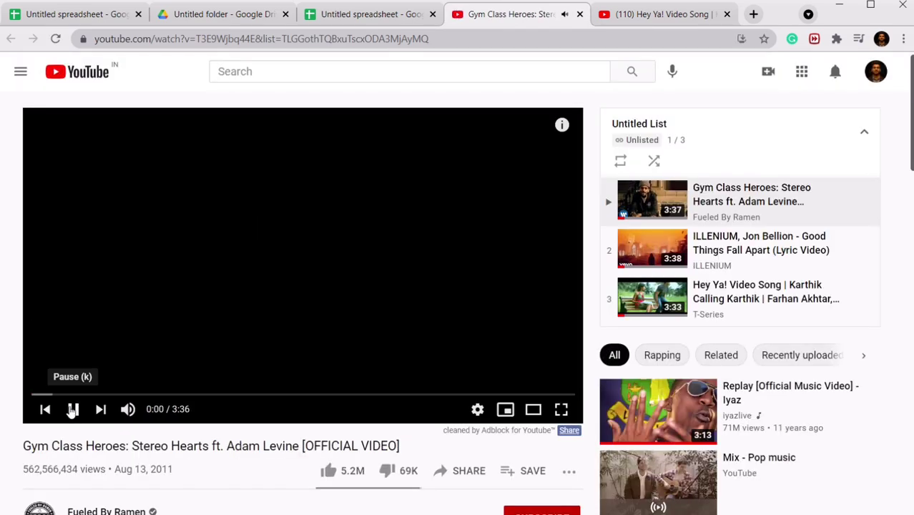
Step: Pause the playlist's first video, Stereo Hearts, at 0:00
click(73, 409)
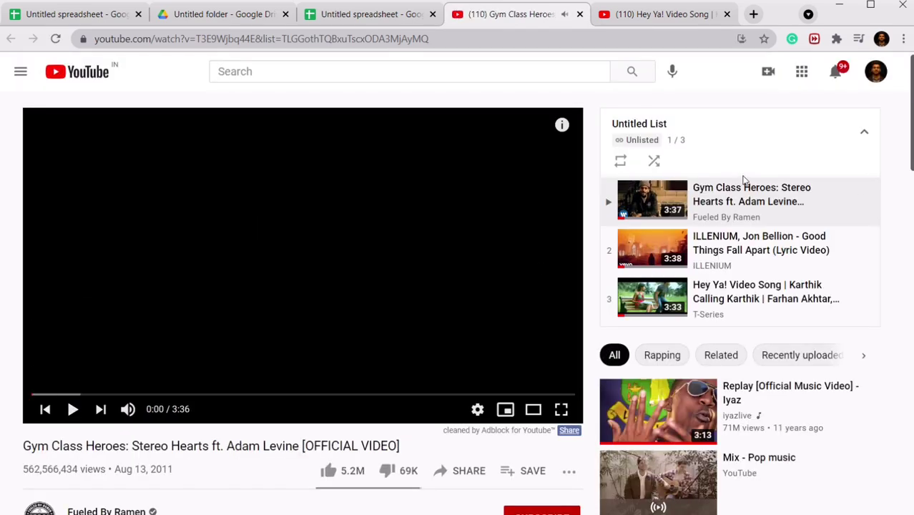